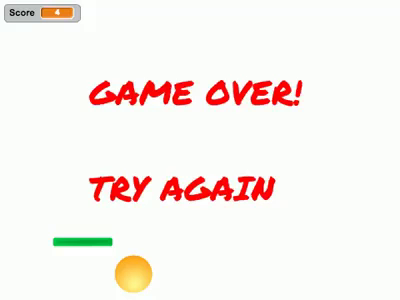
Restart the pong game from the game-over screen with the space key.
{"action": "key", "text": "space"}
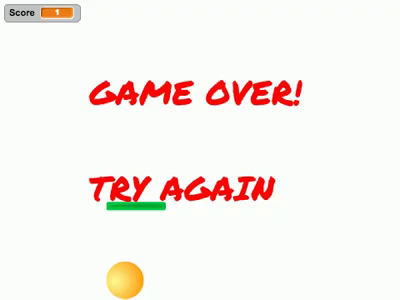
Start a round and steer the paddle with the arrow keys, scoring 8 before missing.
{"action": "key", "text": "space"}
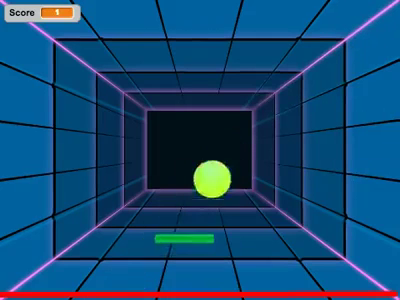
{"action": "key", "text": "Right"}
{"action": "key", "text": "Left"}
{"action": "key", "text": "Right"}
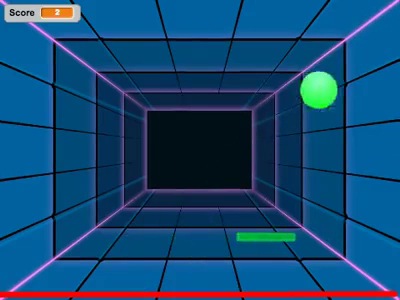
{"action": "key", "text": "Right"}
{"action": "key", "text": "Left"}
{"action": "key", "text": "Right"}
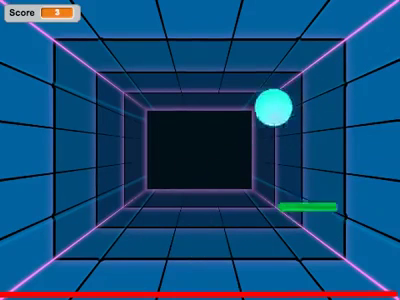
{"action": "key", "text": "Left"}
{"action": "key", "text": "Right"}
{"action": "key", "text": "Left"}
{"action": "key", "text": "Left"}
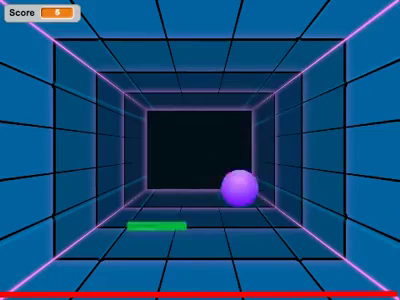
{"action": "key", "text": "Right"}
{"action": "key", "text": "Right"}
{"action": "key", "text": "Left"}
{"action": "key", "text": "Right"}
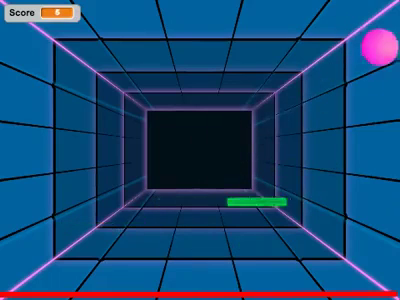
{"action": "key", "text": "Right"}
{"action": "key", "text": "Left"}
{"action": "key", "text": "Right"}
{"action": "key", "text": "Left"}
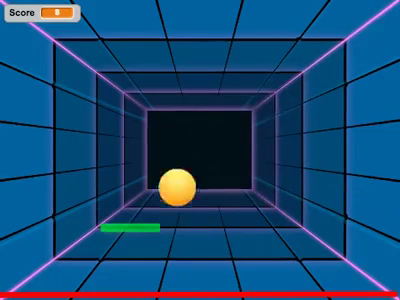
{"action": "key", "text": "Up"}
{"action": "key", "text": "Right"}
{"action": "key", "text": "Right"}
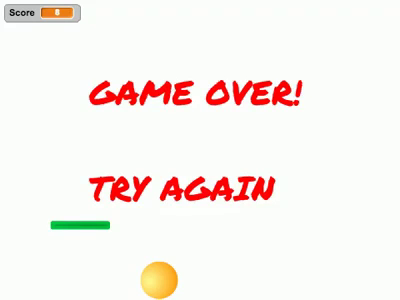
Restart the game with the green flag, resetting the score to 0.
{"action": "left_click", "coordinate": [180, 188]}
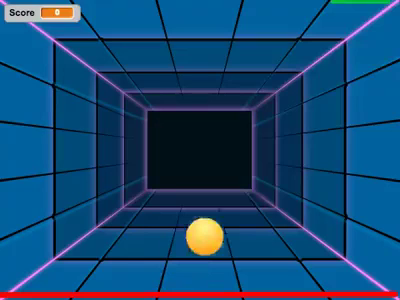